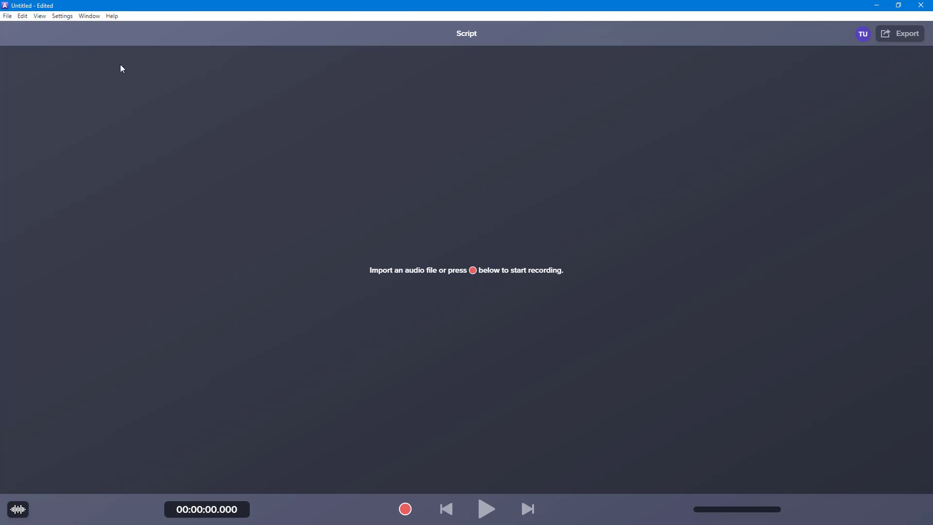
Step: Open the File menu of the empty untitled project
click(8, 17)
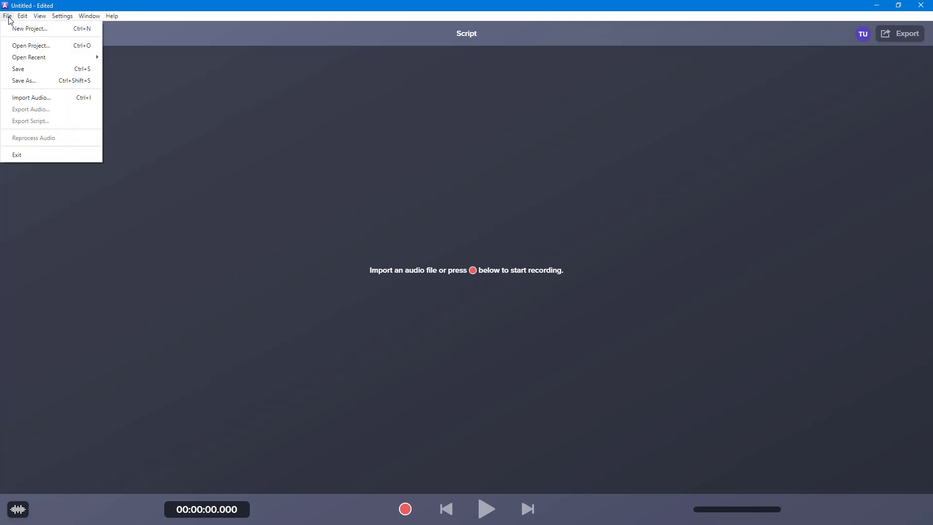
Step: Import Recording.m4a from the Desktop and let Audiate transcribe it
click(39, 100)
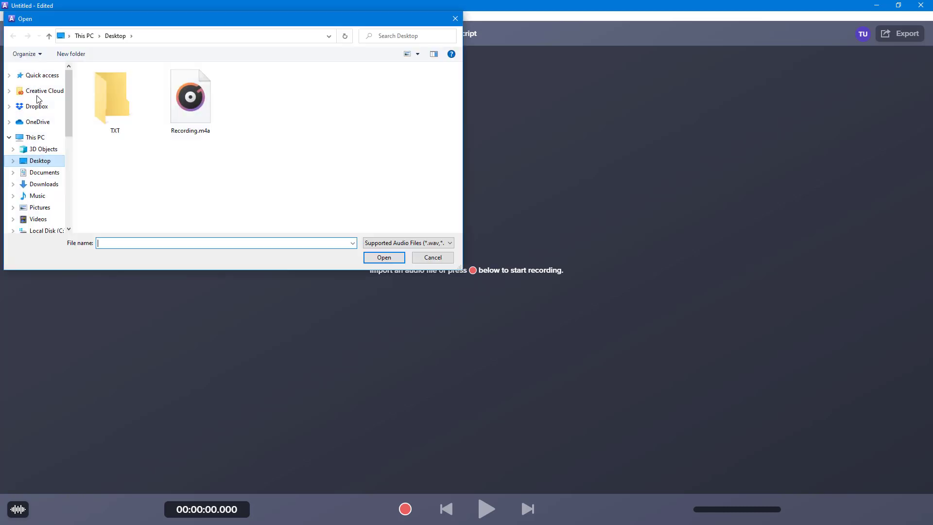
click(167, 103)
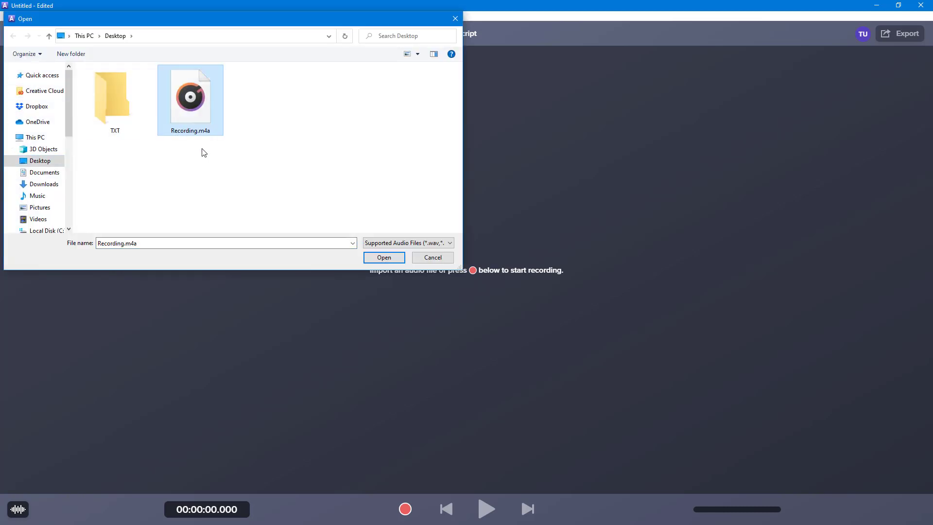
click(413, 244)
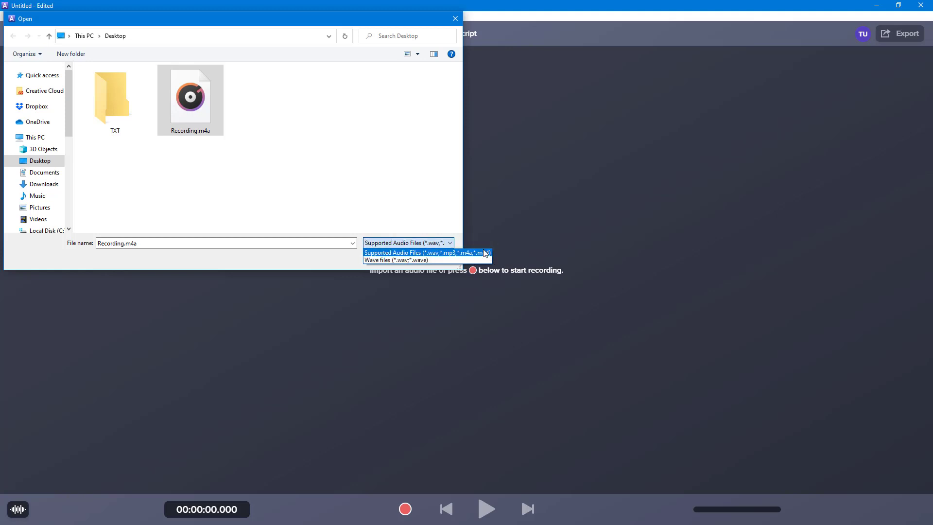
click(398, 179)
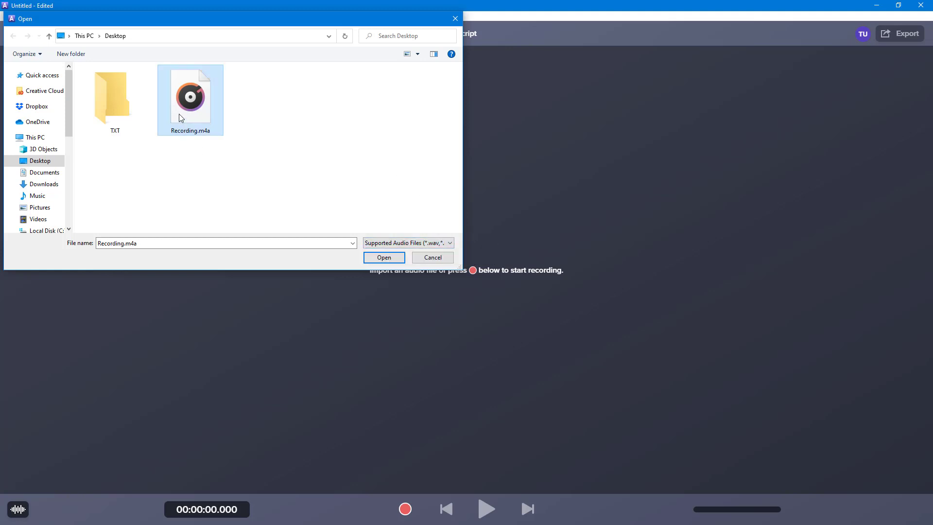
click(397, 261)
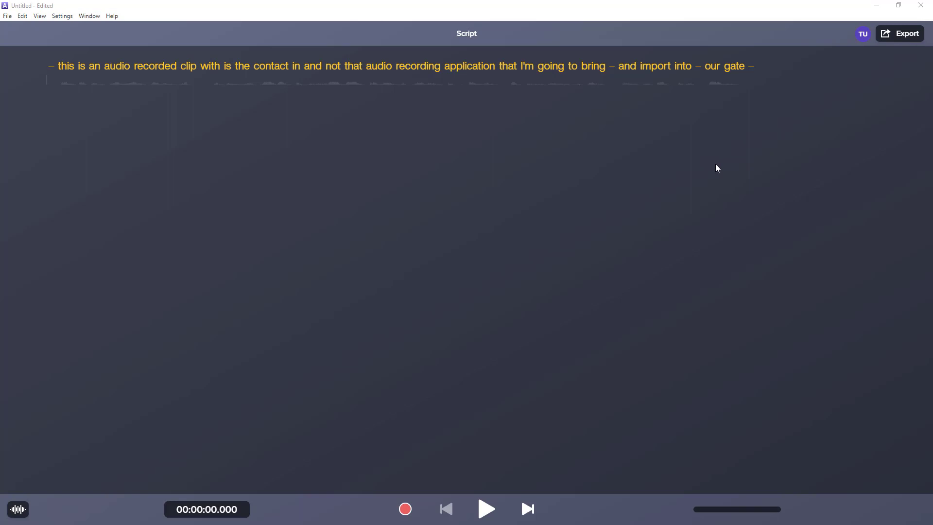
click(716, 166)
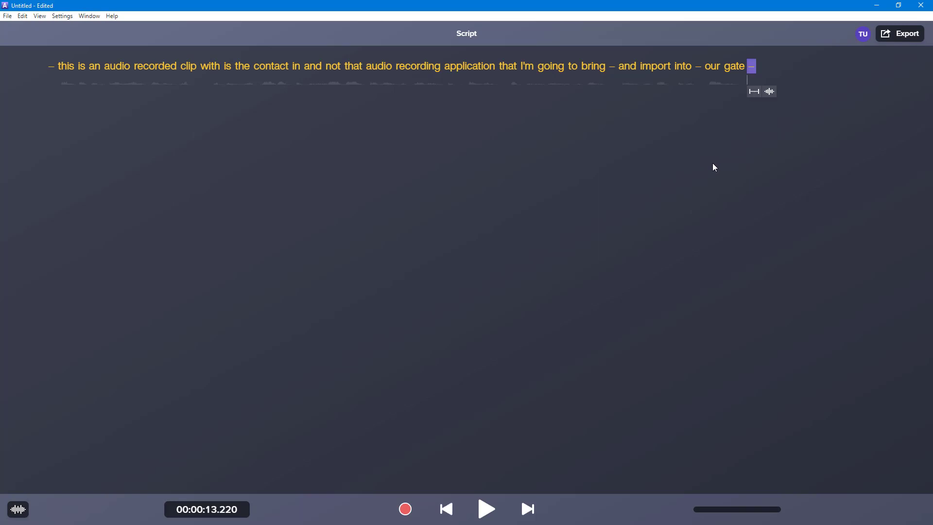
click(88, 84)
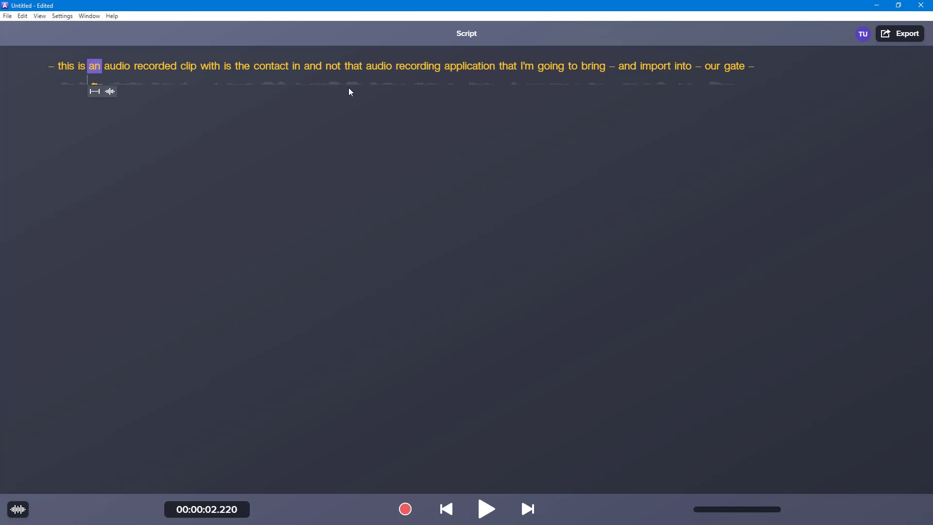
key(Left)
key(Left)
key(Left)
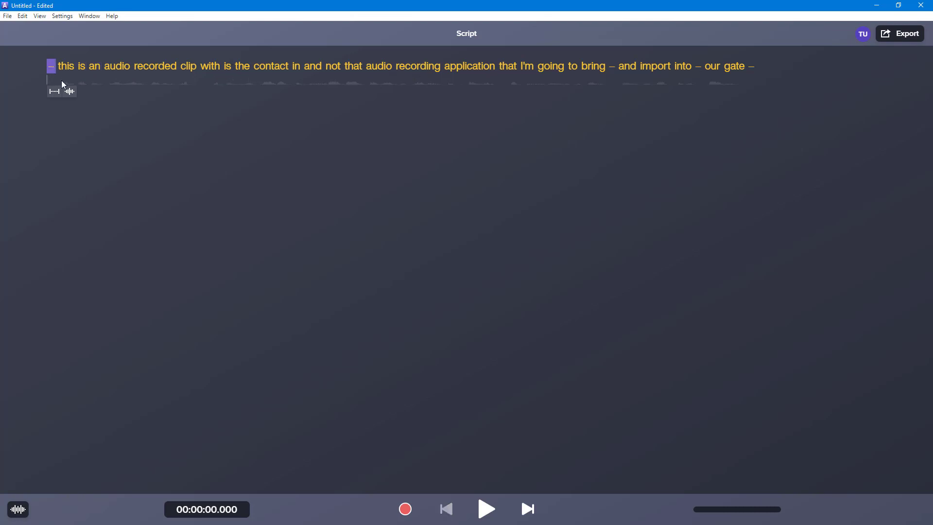
click(488, 509)
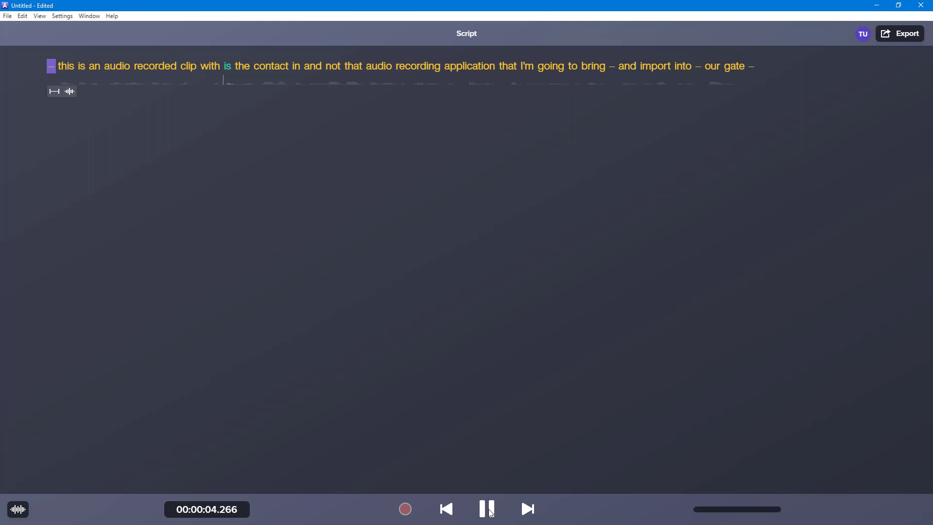
Step: Correct the transcript word 'with' to 'which' and replay from that word
click(488, 509)
right_click(211, 68)
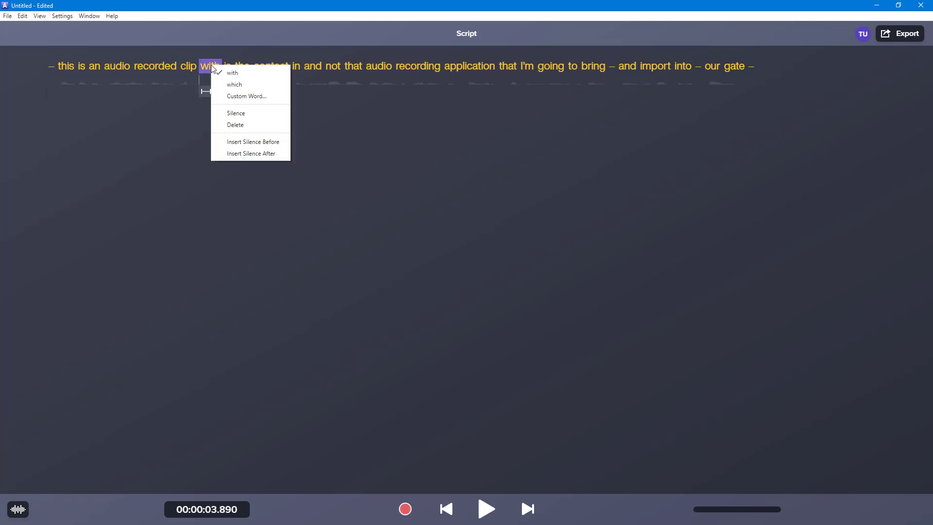
click(247, 85)
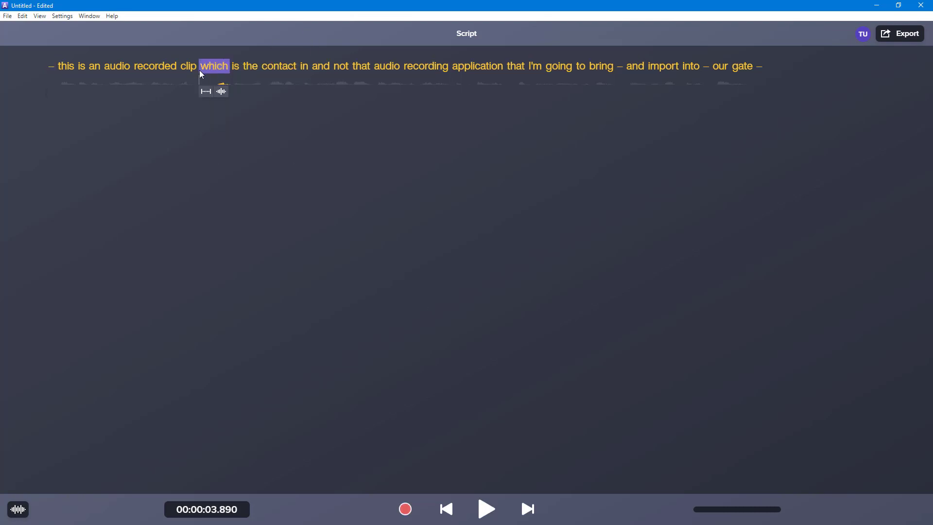
click(198, 69)
click(488, 509)
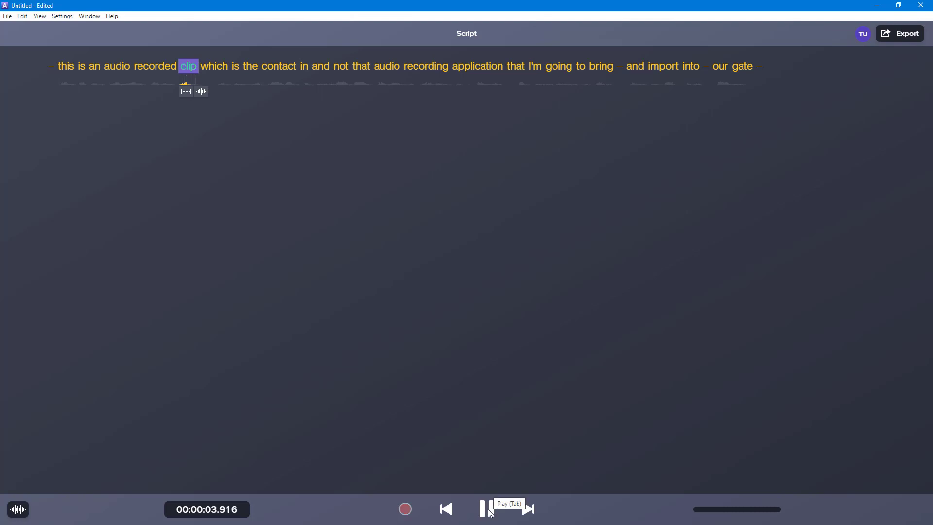
click(489, 510)
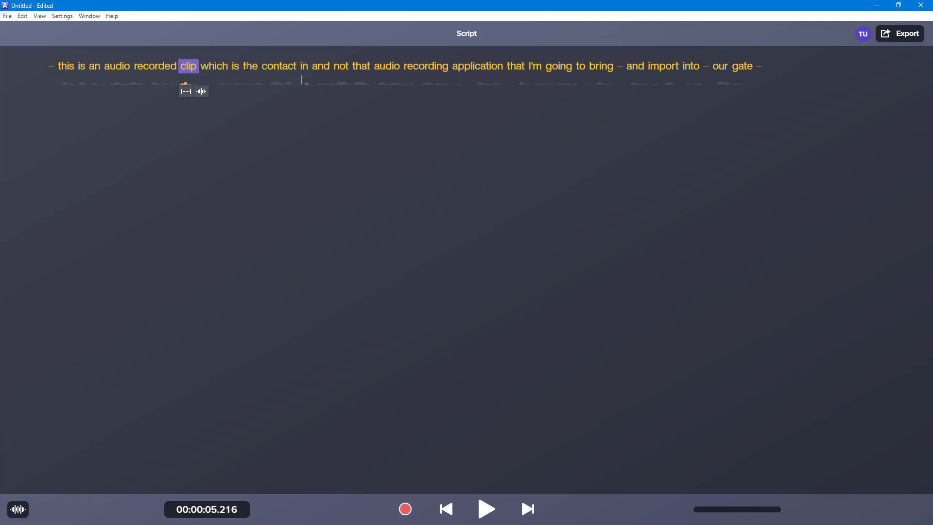
Step: Combine 'the contact' into the custom word 'recorded' and play it back
drag(248, 66, 283, 68)
right_click(280, 68)
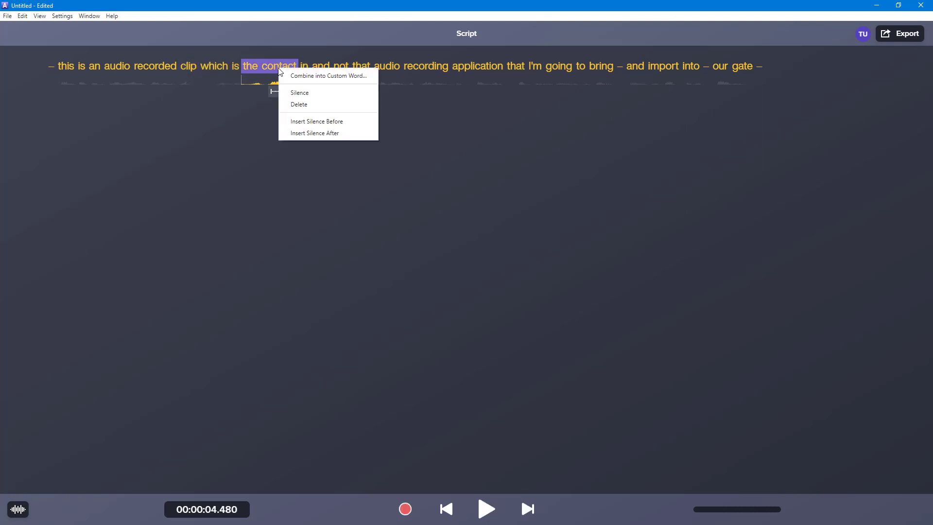
click(303, 75)
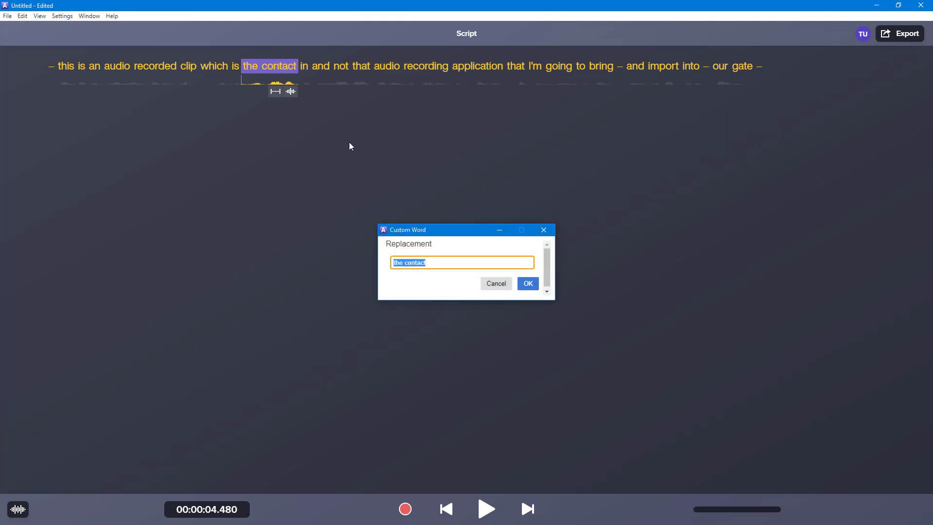
text(recorded)
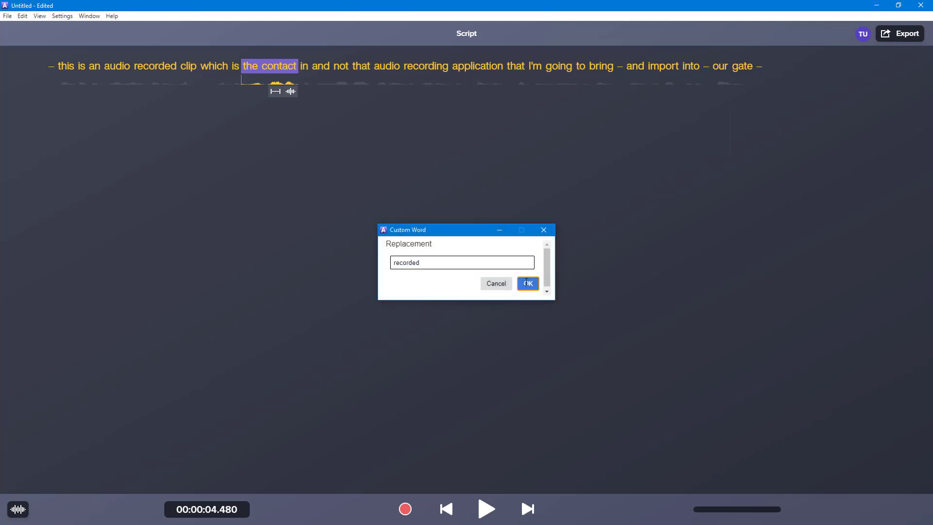
click(527, 284)
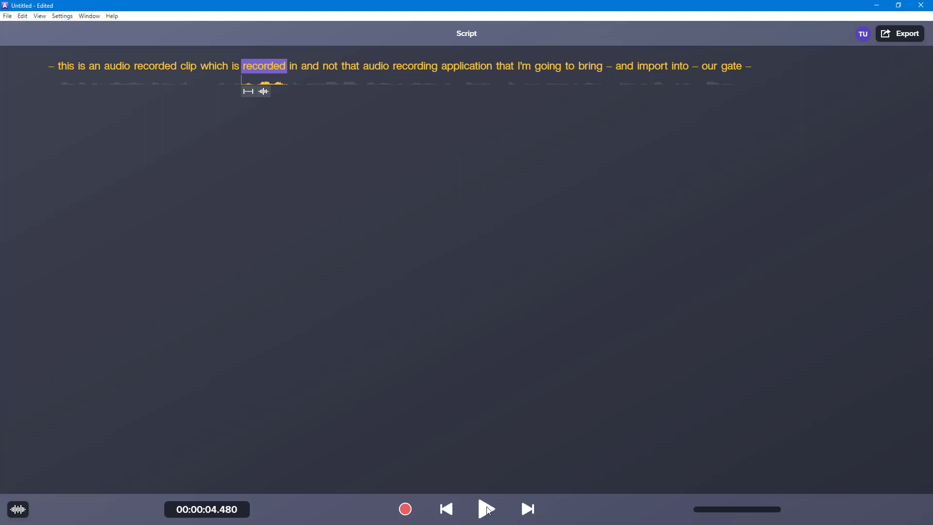
click(488, 510)
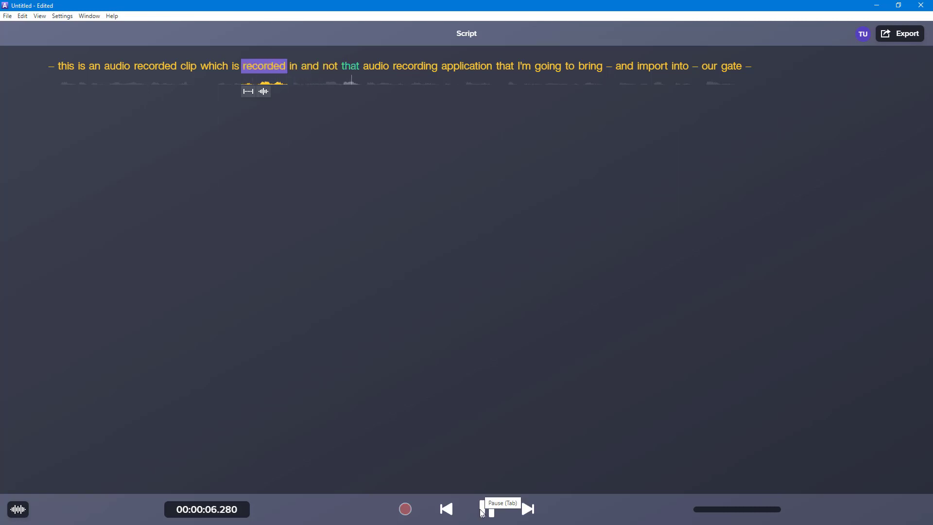
click(483, 510)
Step: Combine 'and not that' into the custom word 'another' and play on from there
drag(305, 68, 344, 73)
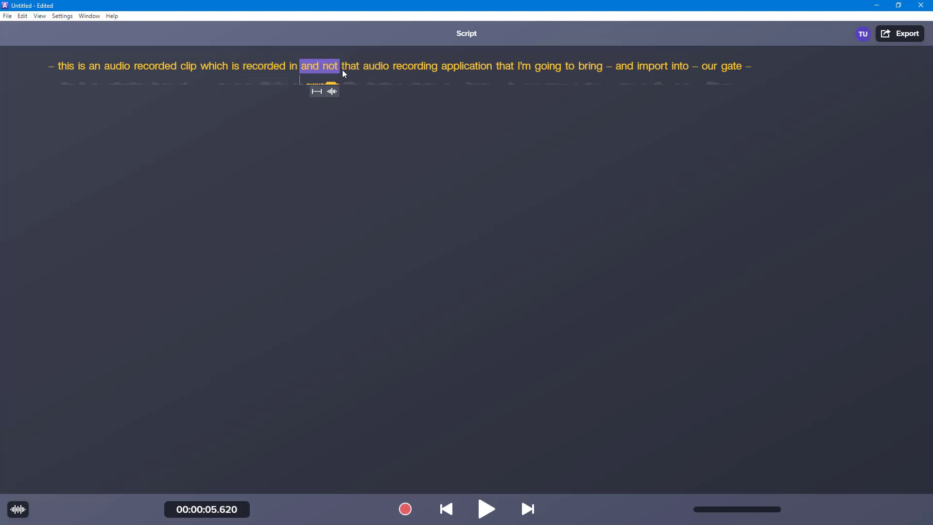
right_click(348, 67)
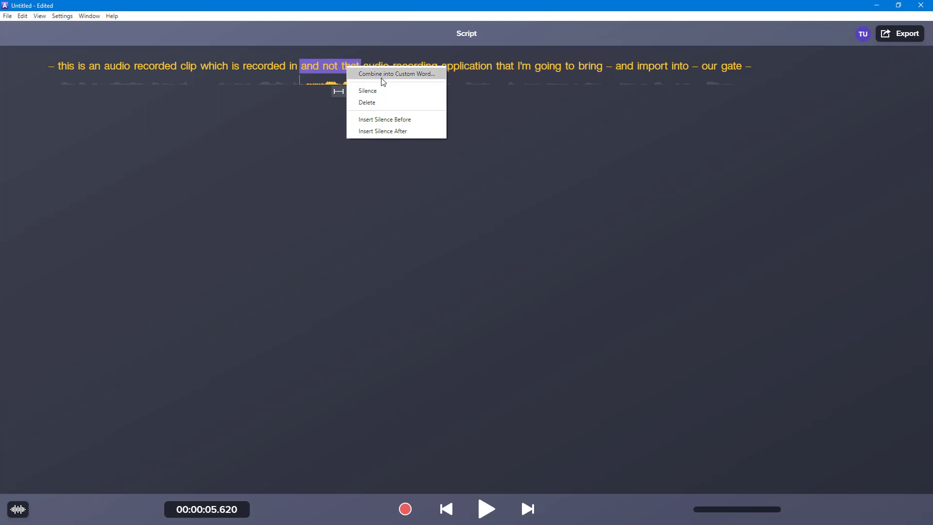
click(382, 75)
text(anoth)
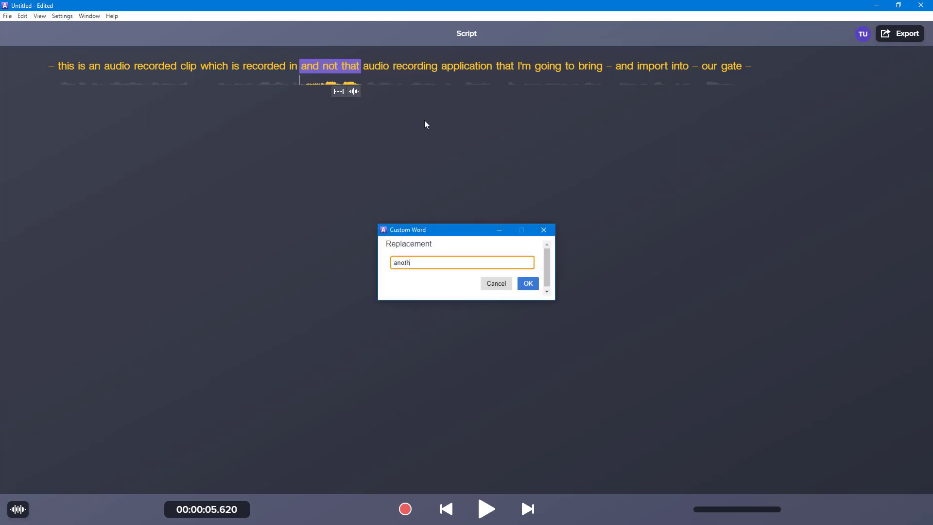
text(er)
click(528, 283)
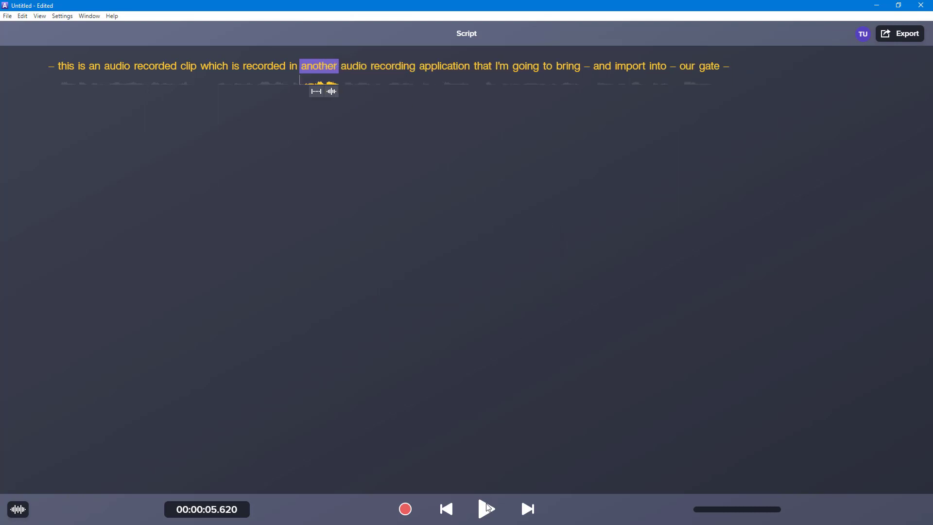
click(488, 508)
Step: Pause playback and combine the words 'our gate' into the custom word 'Audiate'
click(492, 513)
click(710, 66)
shift+click(686, 65)
right_click(693, 66)
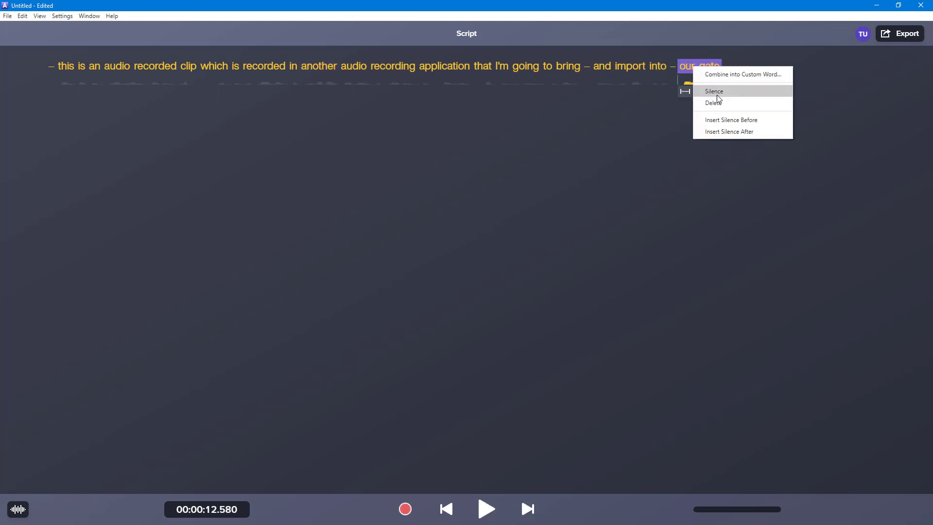
click(740, 76)
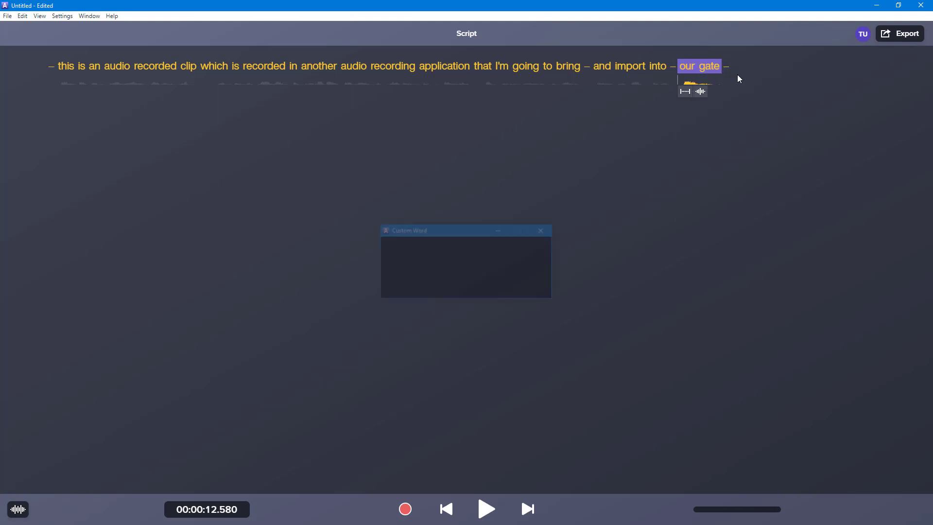
text(Audiate)
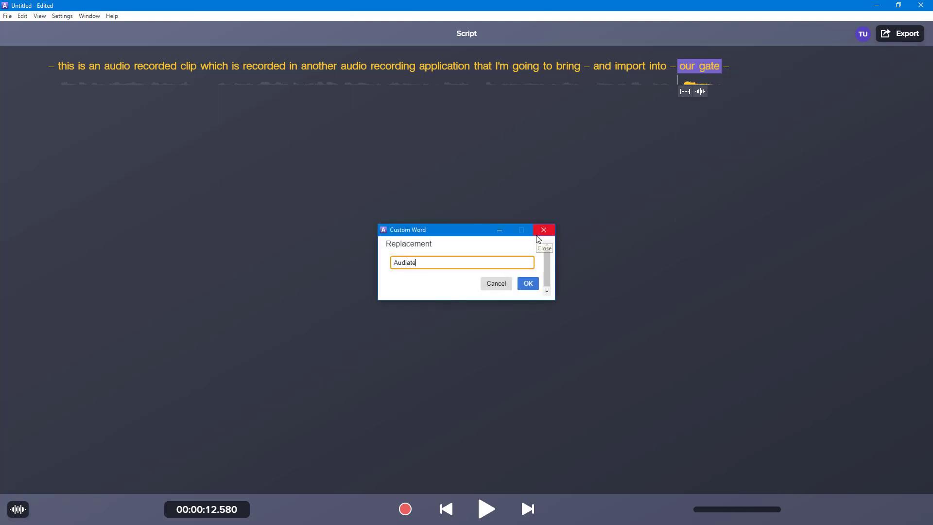
click(528, 283)
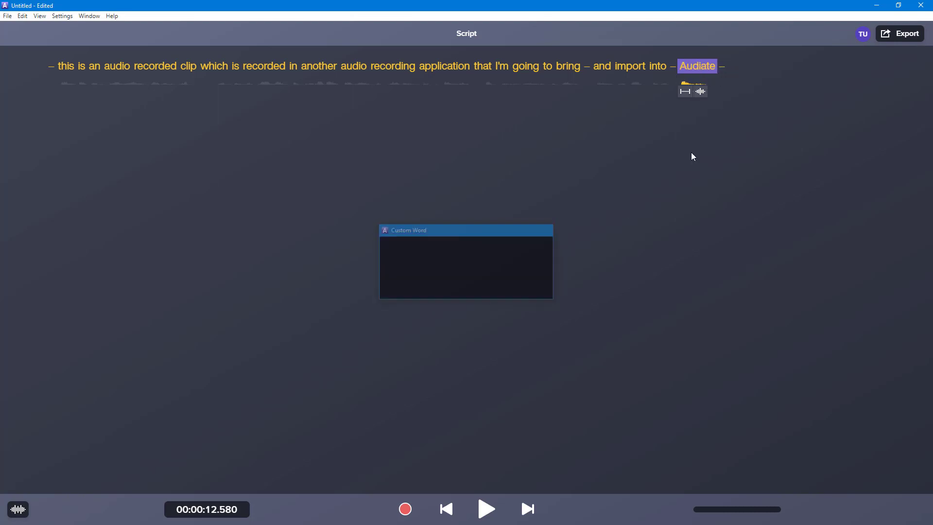
Step: Delete the four pause dashes: the leading one, after 'bring', after 'into', and after 'Audiate'
click(52, 67)
key(Delete)
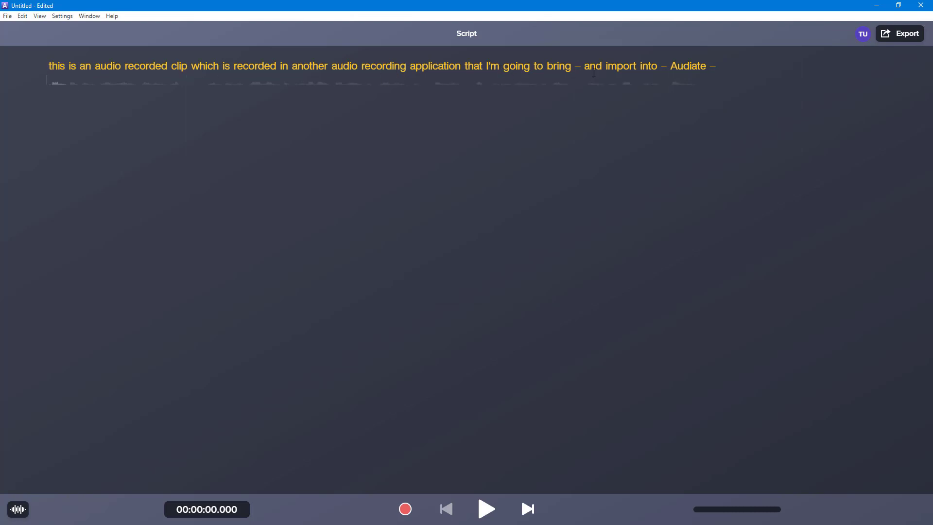
click(579, 67)
key(Delete)
click(654, 67)
key(Delete)
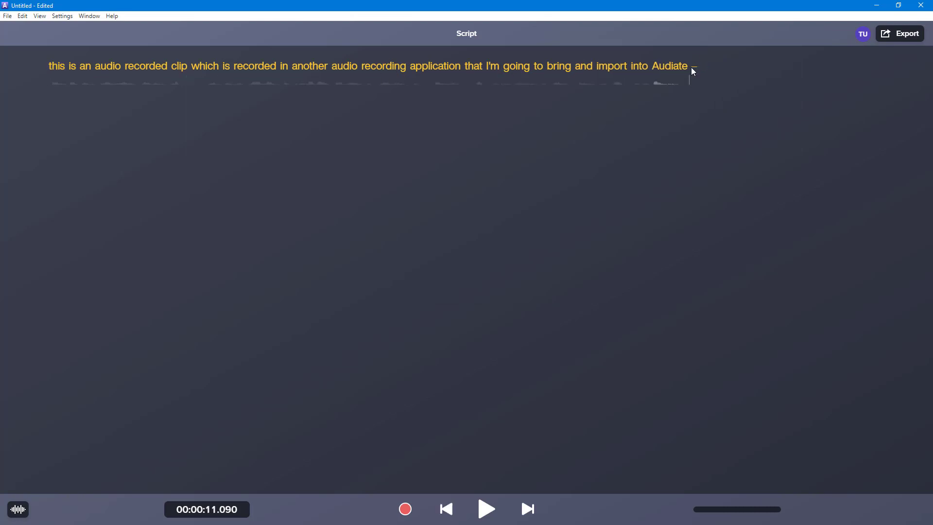
click(694, 71)
key(Delete)
Step: Play the edited recording from 'this', then select the whole transcript line
click(51, 67)
click(487, 509)
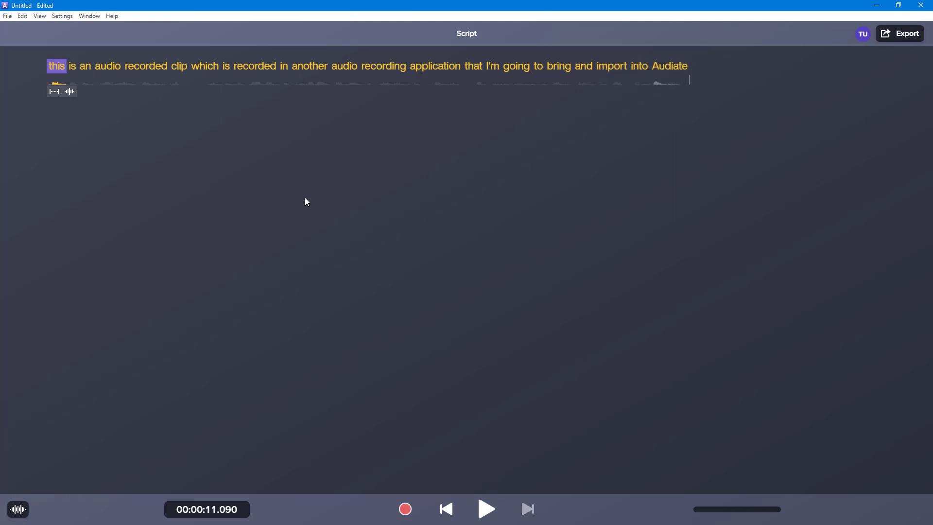
key(Left)
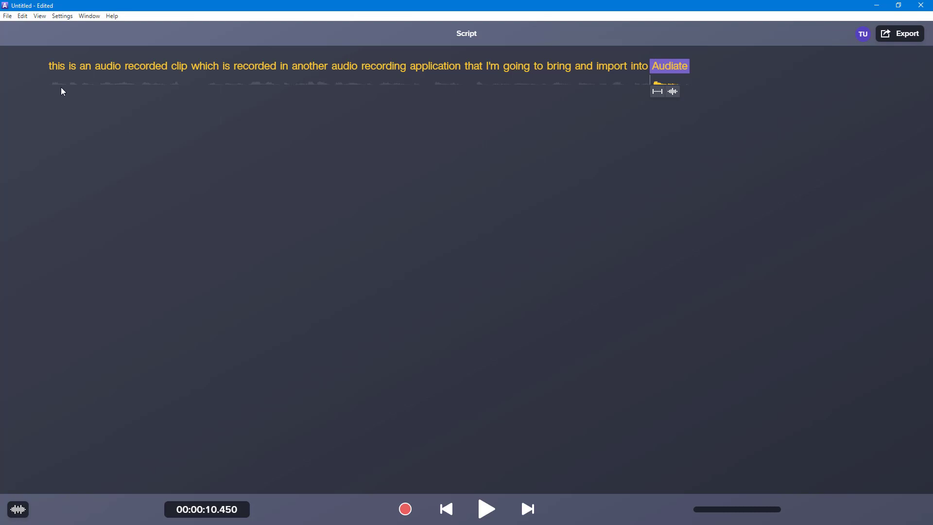
drag(56, 67, 734, 83)
Step: Delete the old transcript and import 8_Year_Anniversary.mp3 from the Dropbox folder
key(Delete)
click(7, 17)
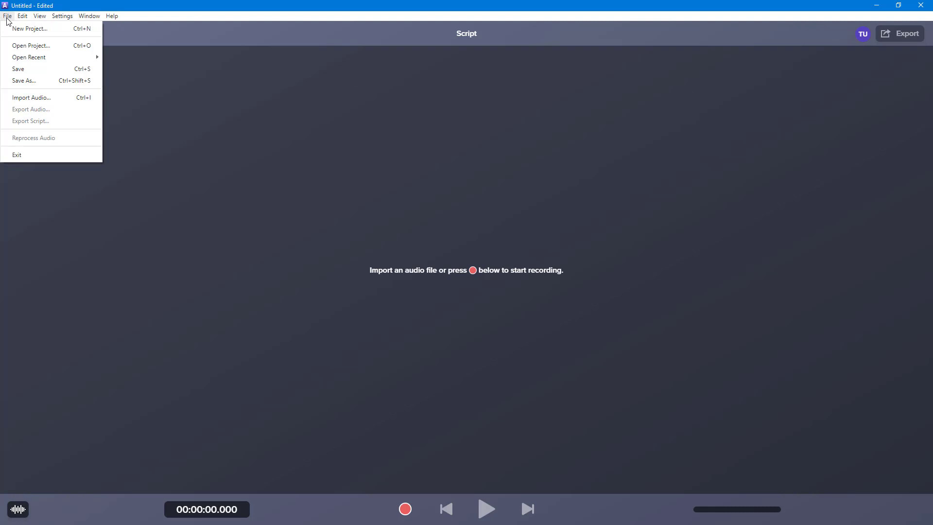
click(34, 98)
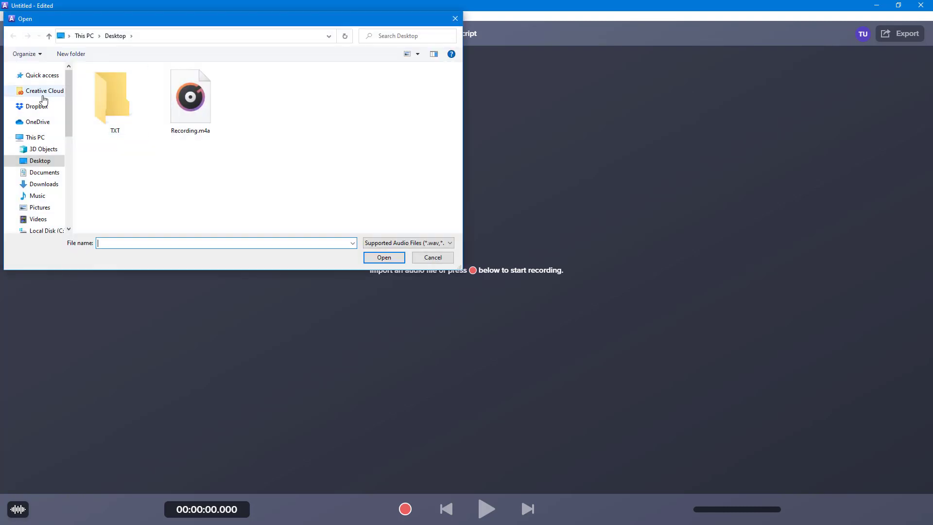
click(48, 106)
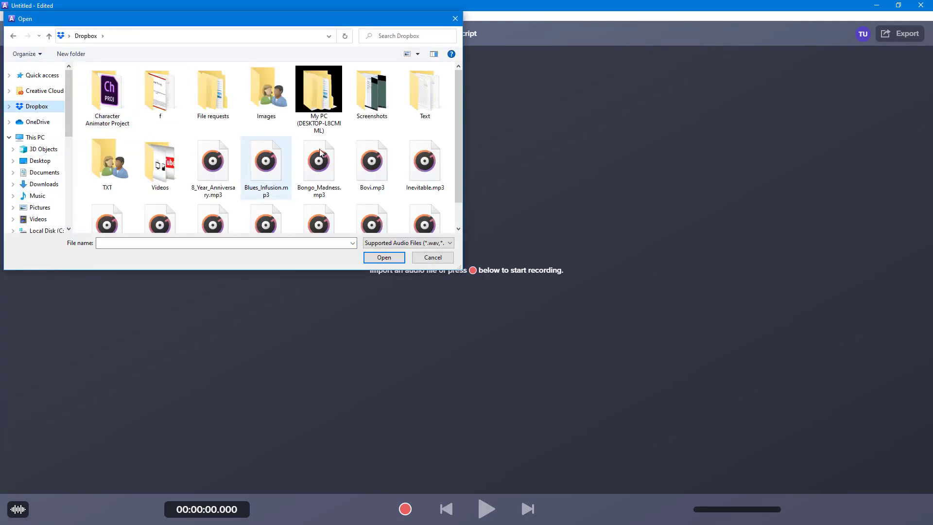
scroll(329, 175, down, 1)
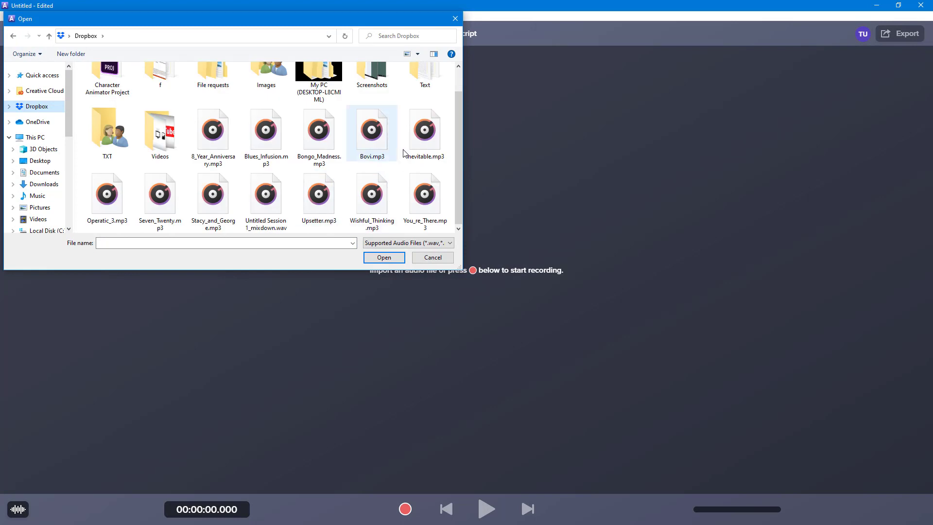
click(209, 158)
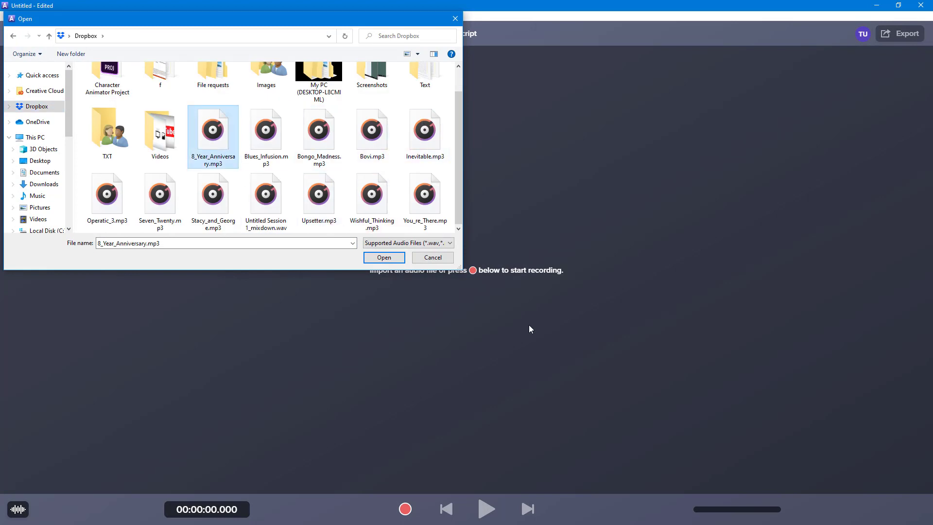
click(392, 258)
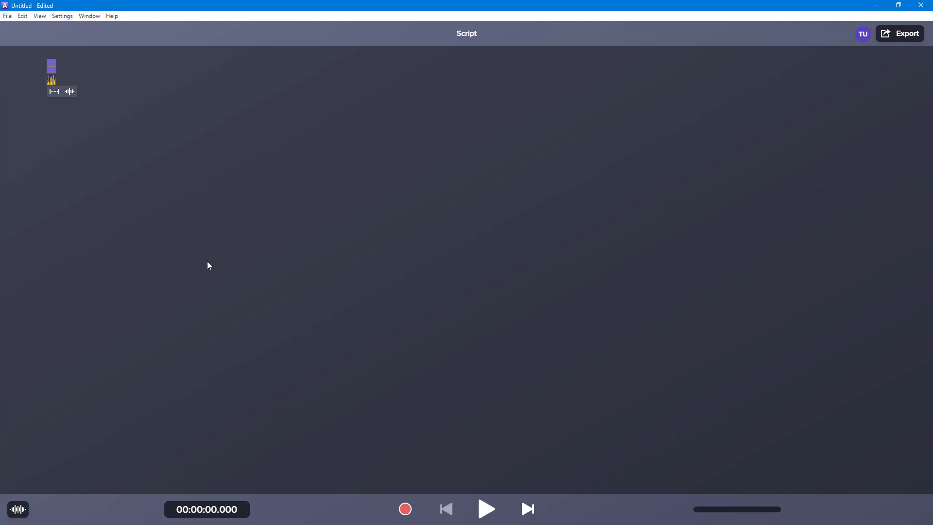
Step: Show the track's Waveform Editor and preview it from about 1.1 s
click(16, 510)
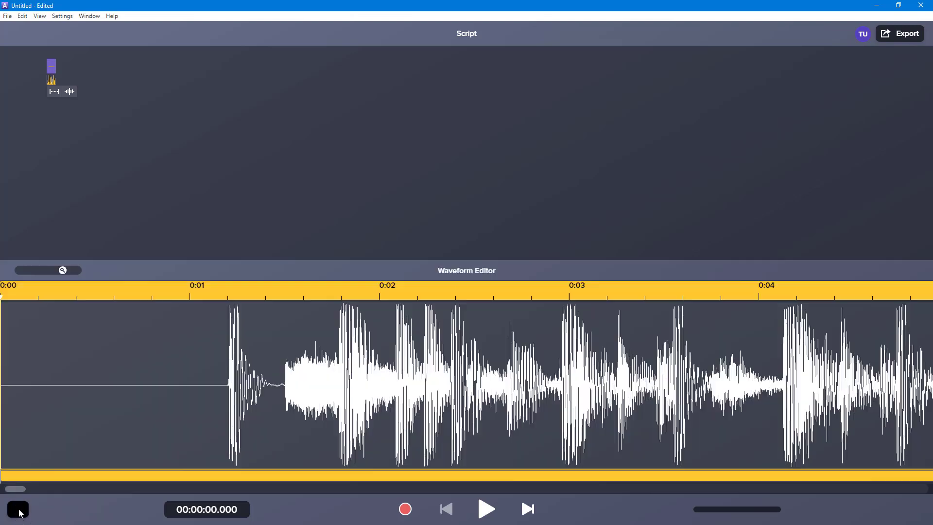
click(160, 410)
click(211, 384)
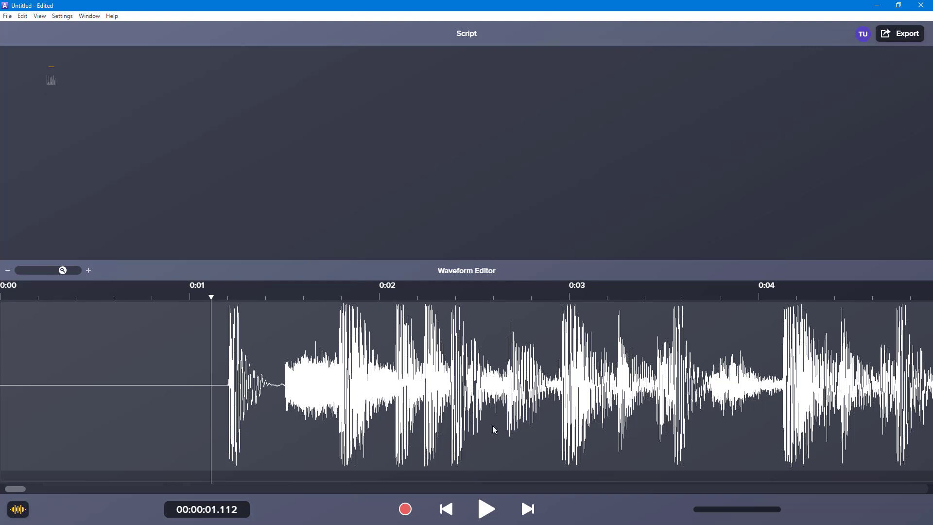
click(487, 512)
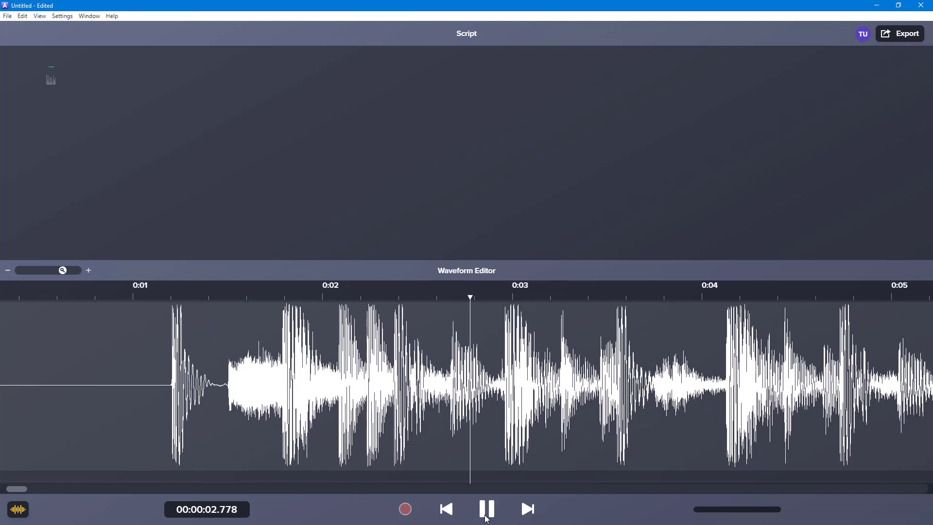
click(486, 519)
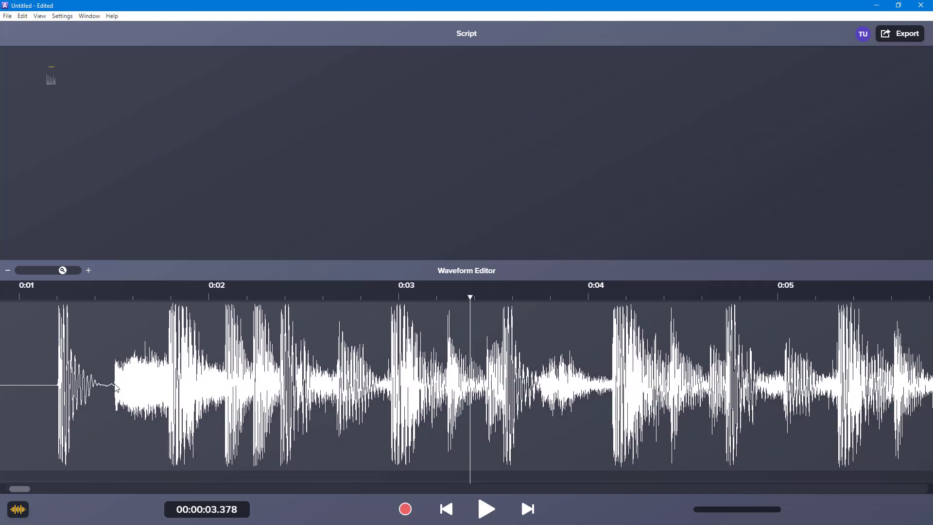
Step: Cut the opening sound burst near 0:01 and play the track to about 6.7 s
drag(110, 382, 54, 376)
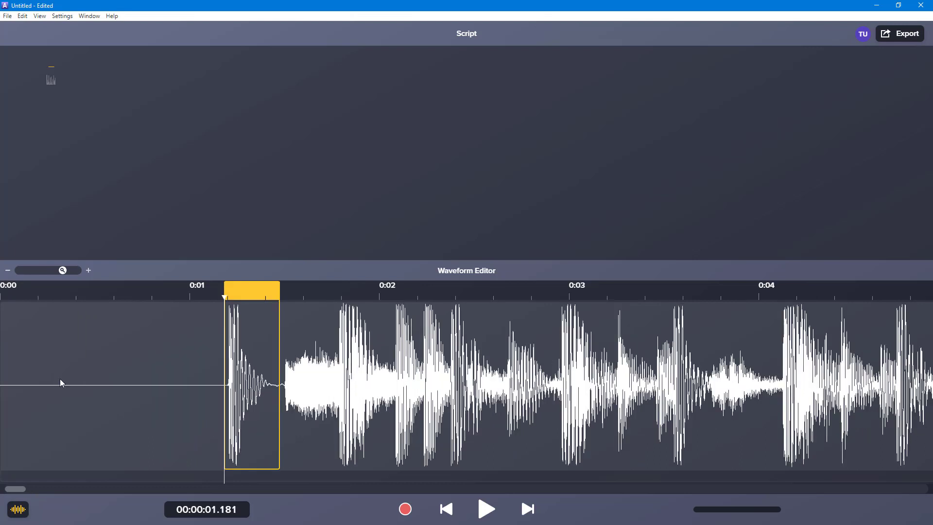
key(Delete)
click(202, 374)
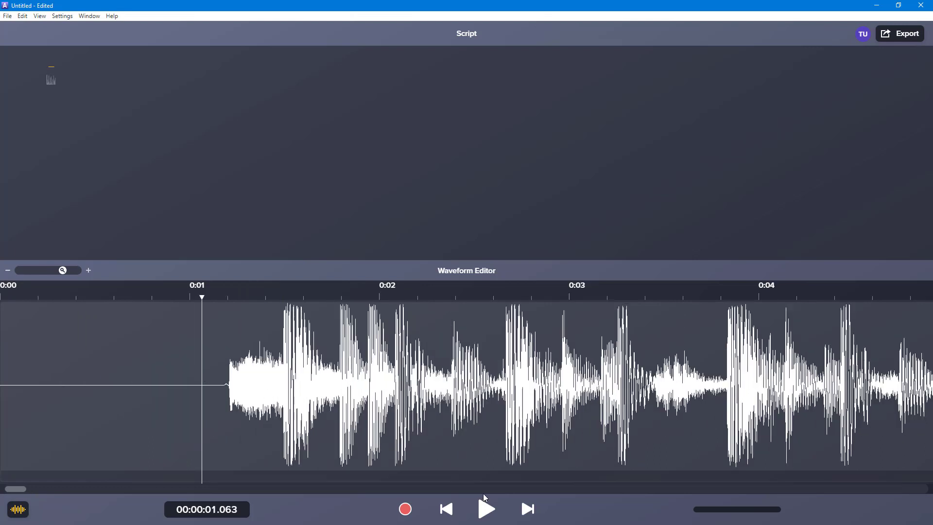
click(483, 510)
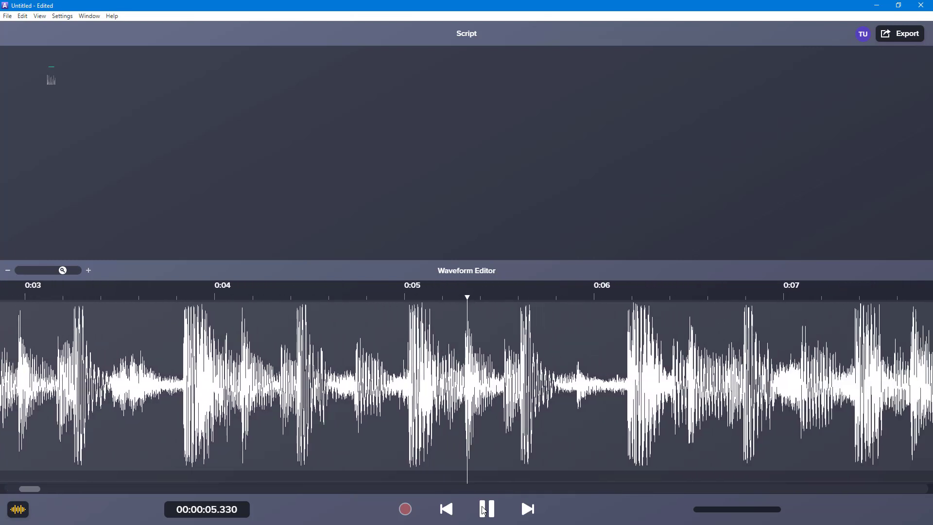
click(484, 509)
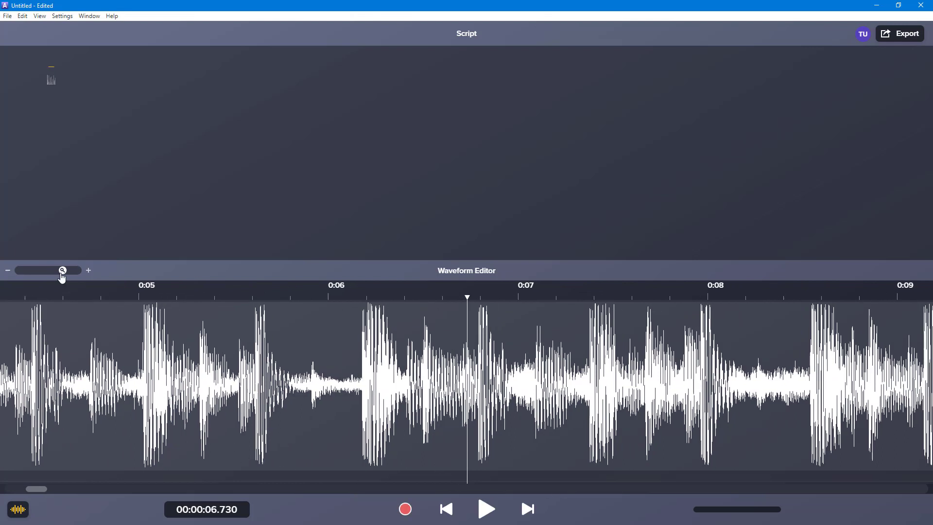
Step: Zoom out to show the first 18 seconds and play the track from 0:01
click(47, 274)
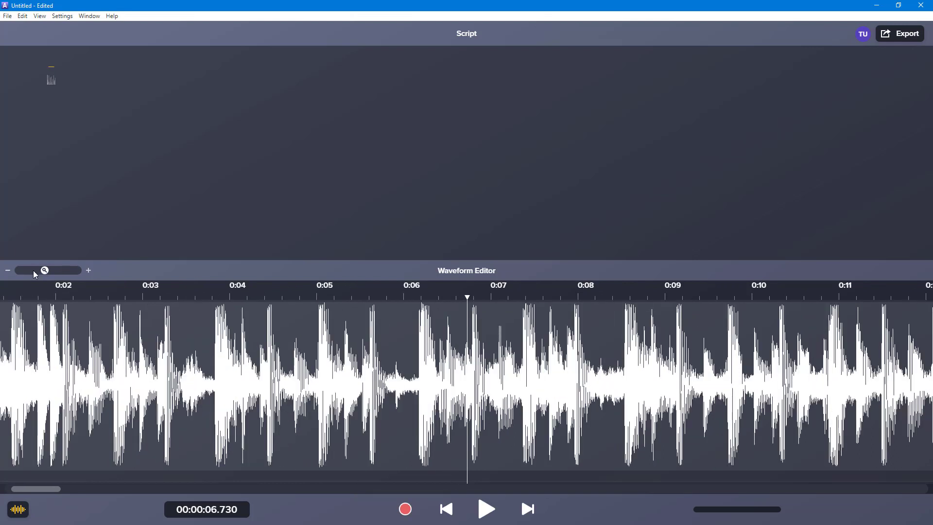
click(34, 275)
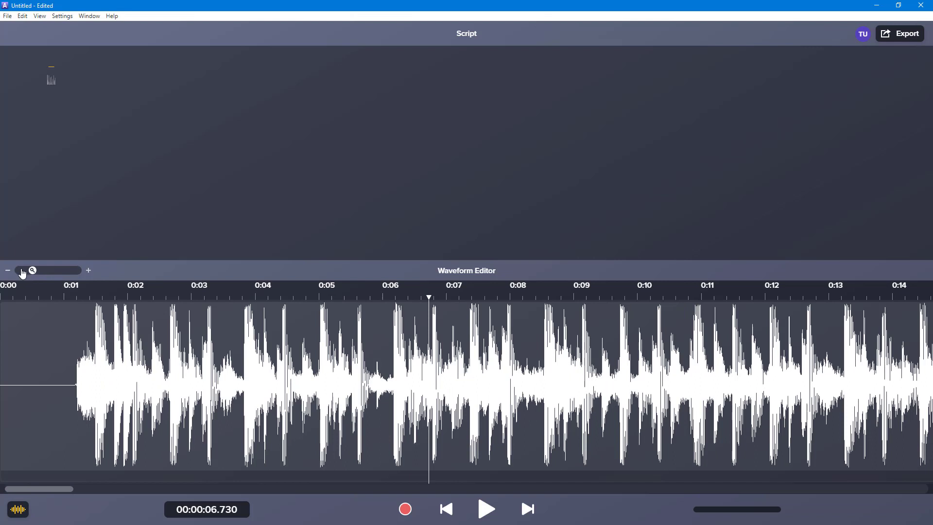
click(22, 274)
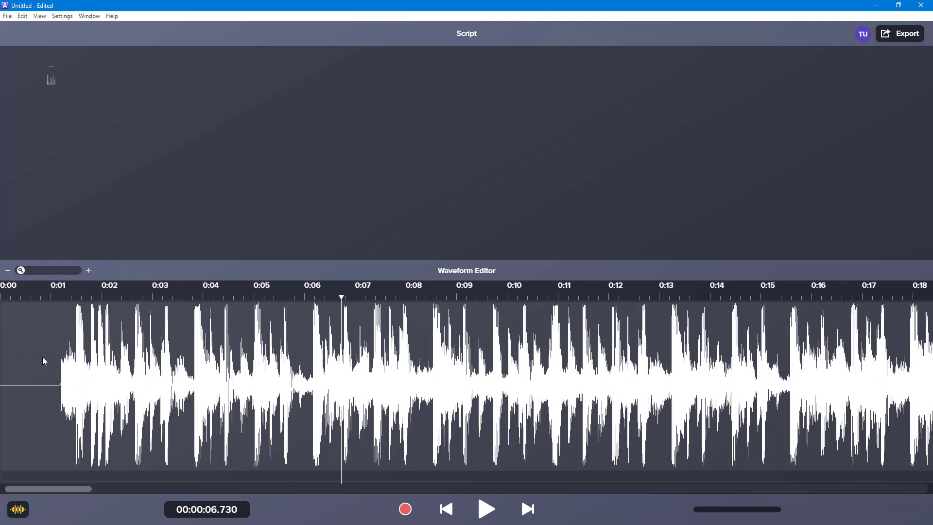
click(58, 363)
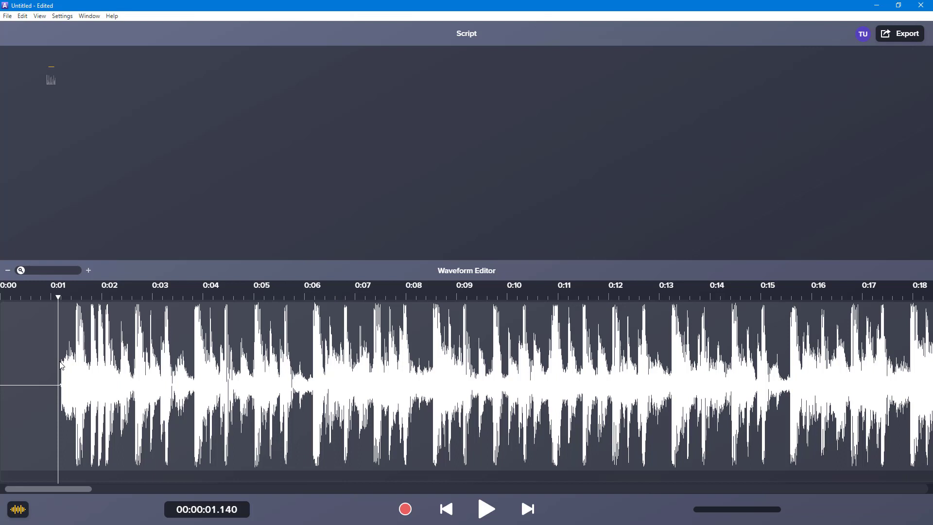
click(484, 509)
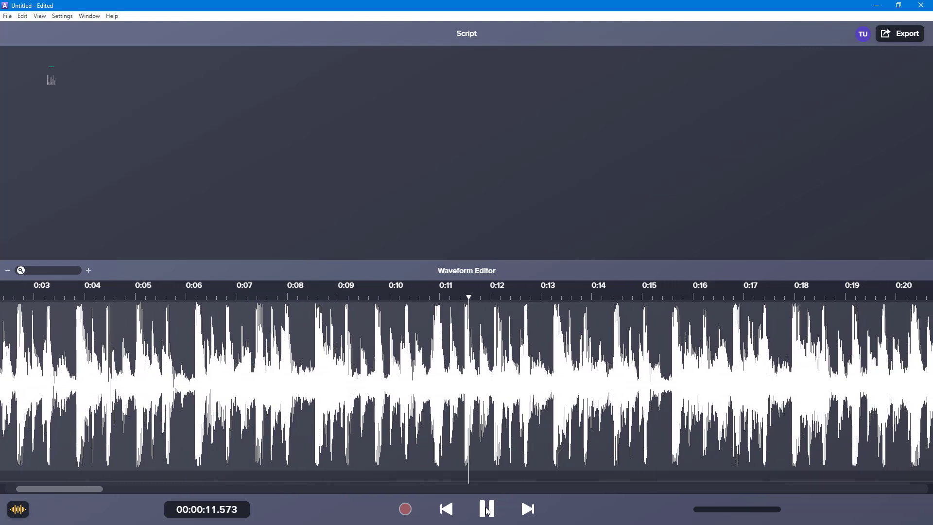
key(Tab)
Step: Delete everything from 0:11 to the end of the track
click(447, 368)
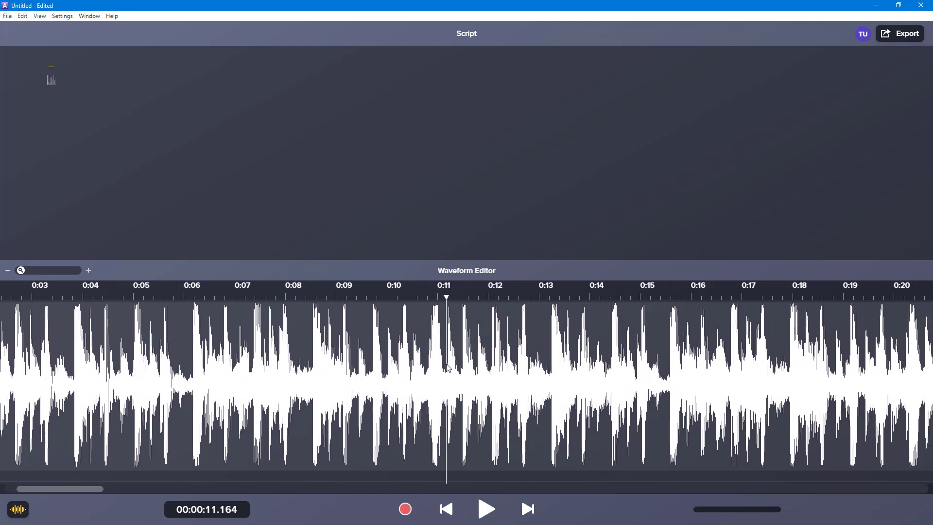
click(486, 508)
click(486, 509)
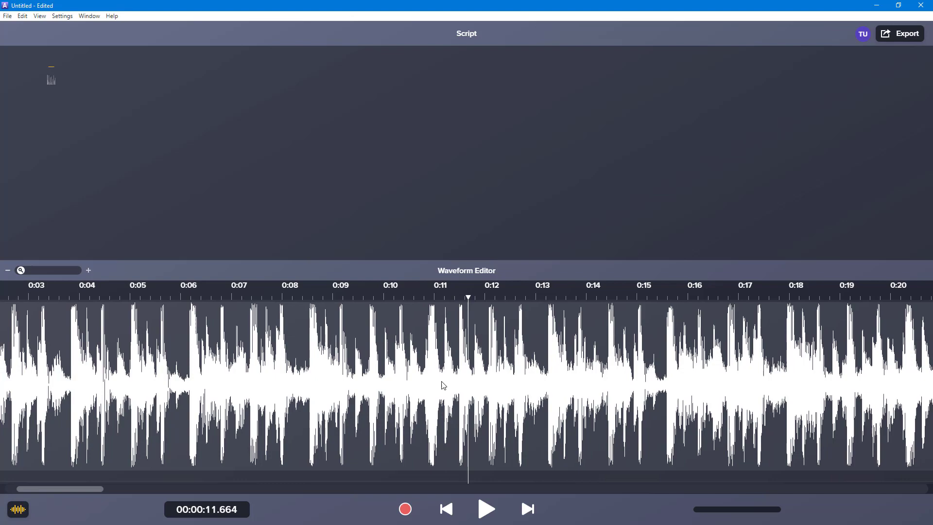
drag(442, 386, 930, 389)
key(Delete)
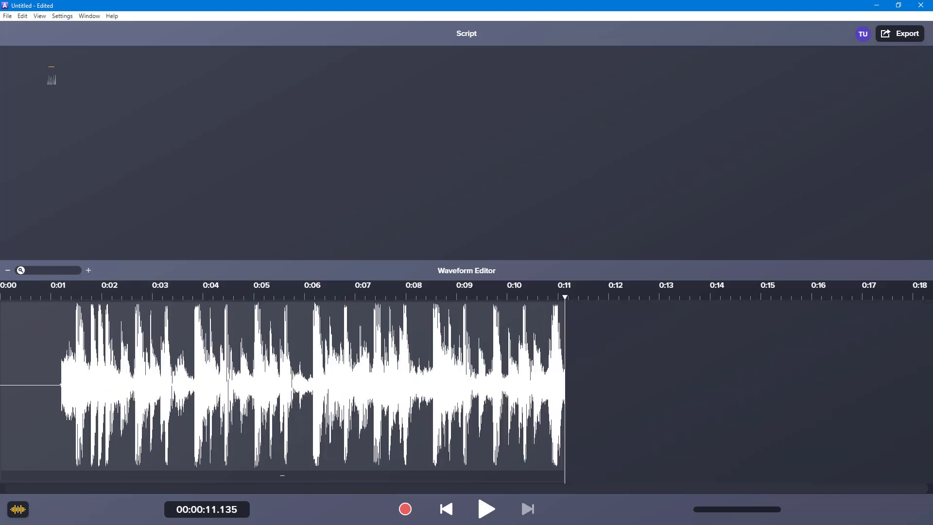
Step: Delete the opening second (0:00–0:01) and play the trimmed clip to check its ending
click(57, 369)
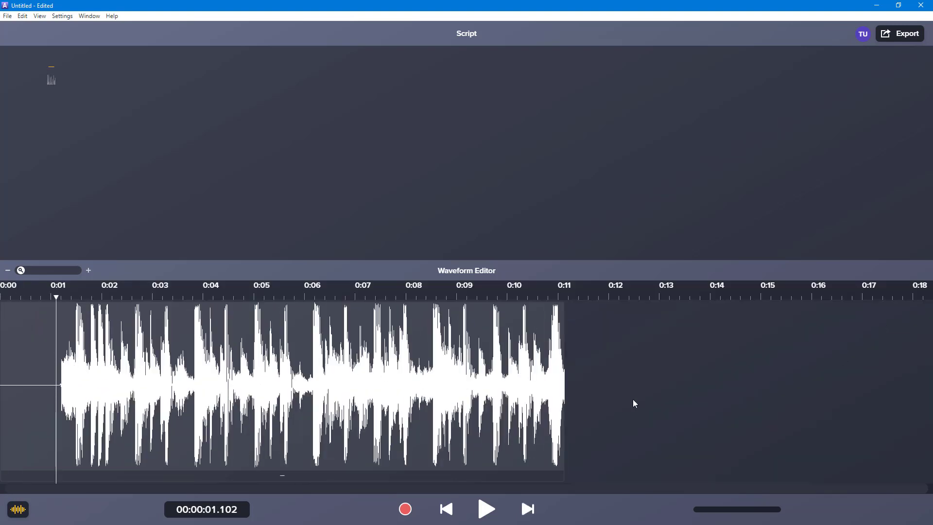
drag(56, 386, 5, 394)
key(Delete)
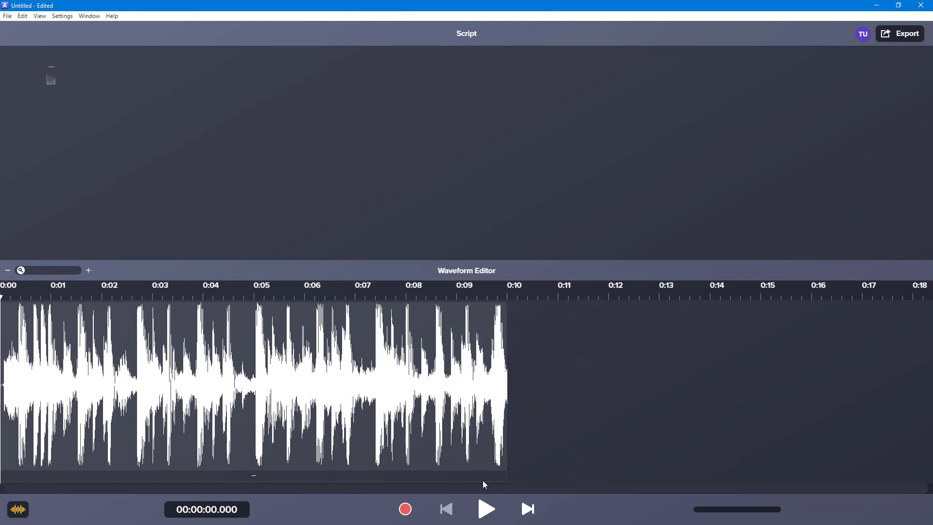
click(487, 510)
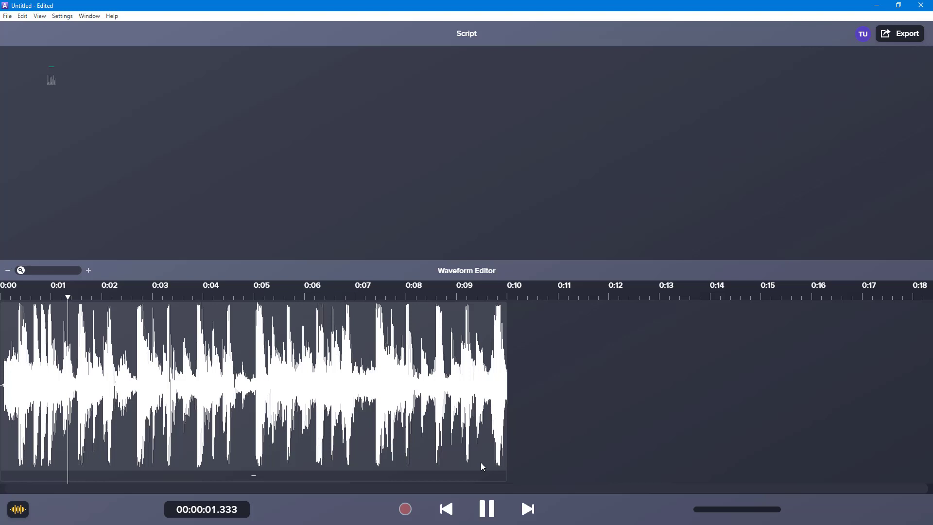
click(483, 467)
click(487, 509)
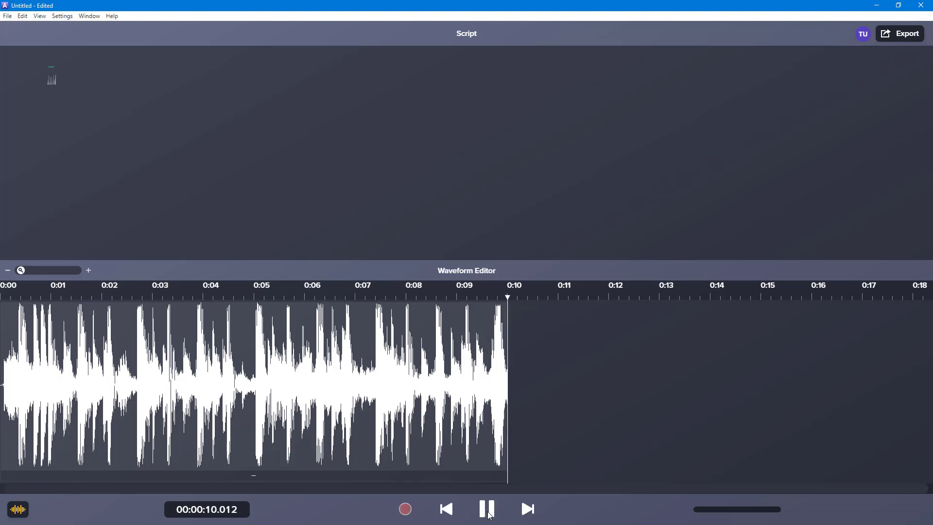
click(8, 17)
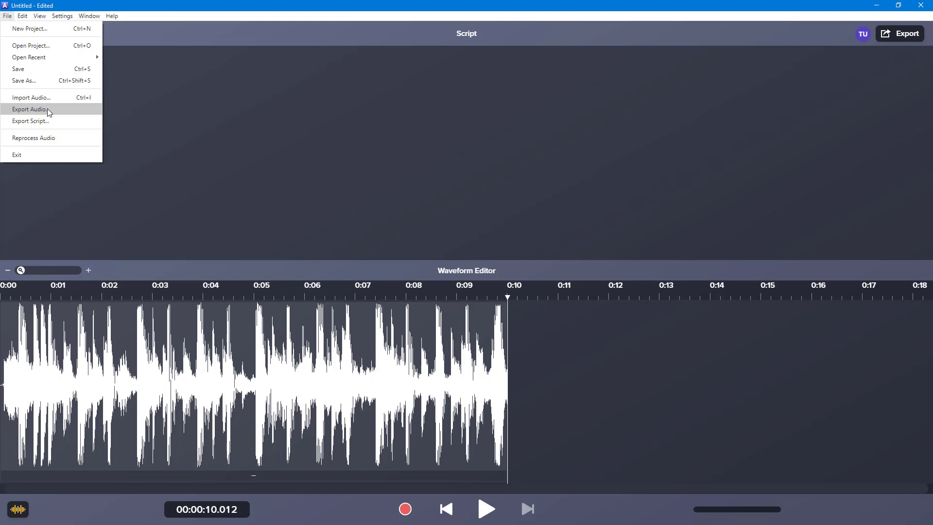
Step: Export the trimmed audio to the Desktop as the WAV file 'snipped audio clip'
click(30, 110)
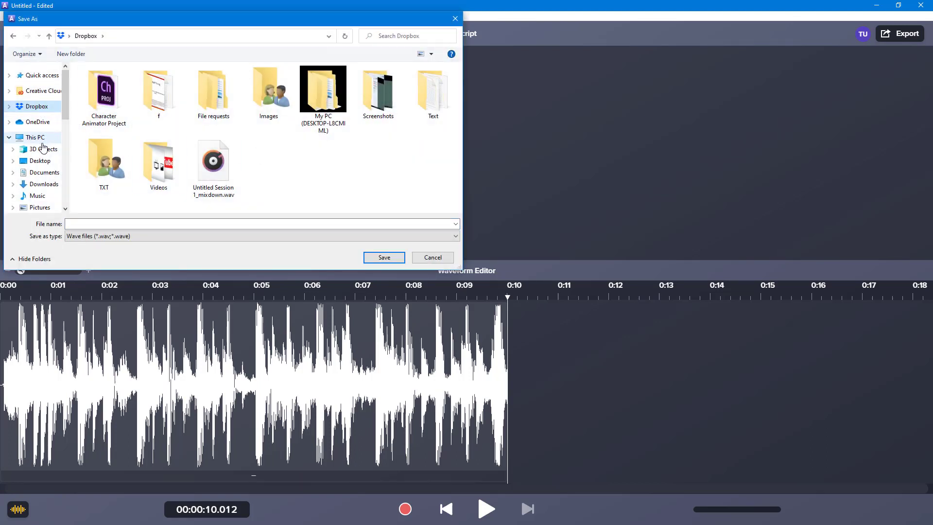
click(47, 164)
click(107, 225)
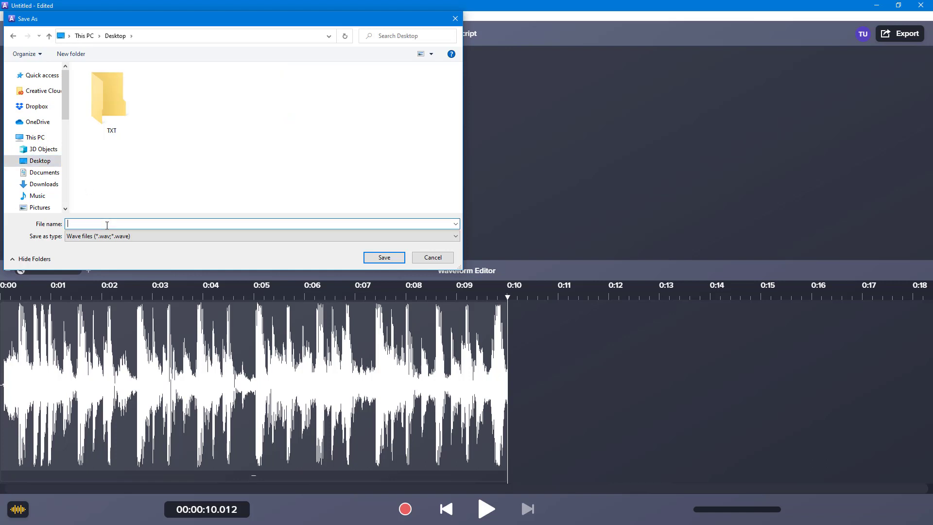
text(snipped audio clip)
click(377, 256)
drag(409, 1, 524, 67)
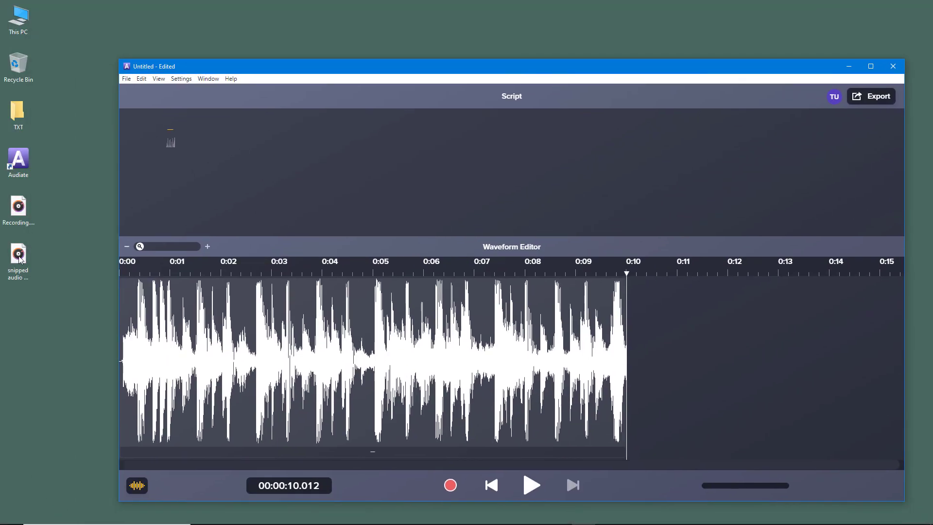
click(19, 281)
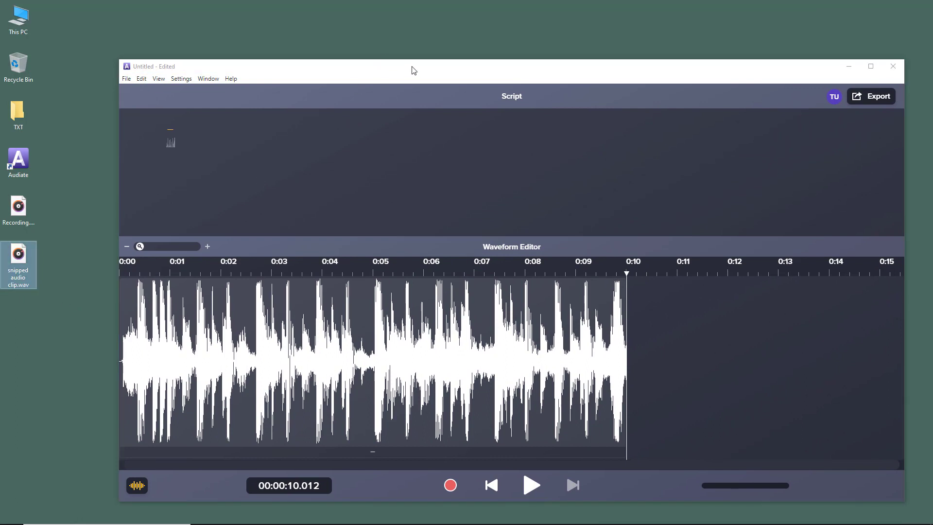
drag(415, 76, 373, 46)
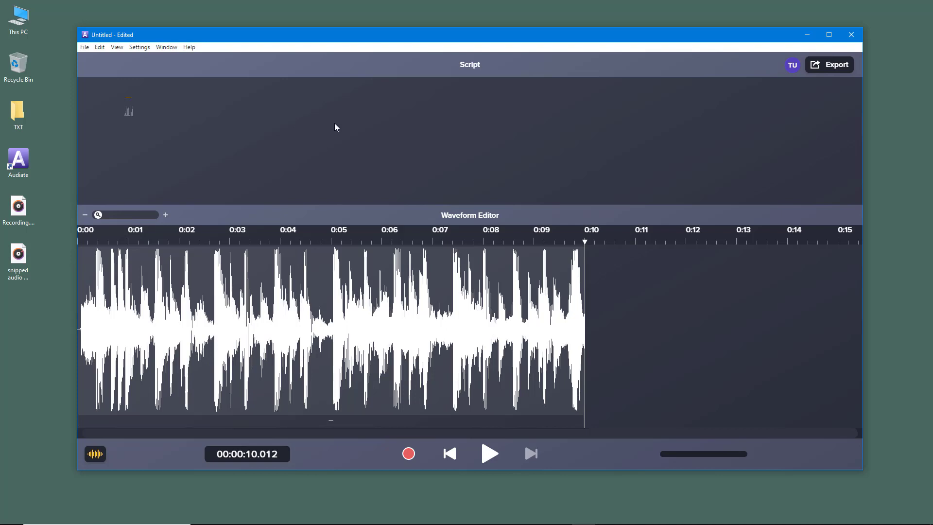
double_click(376, 40)
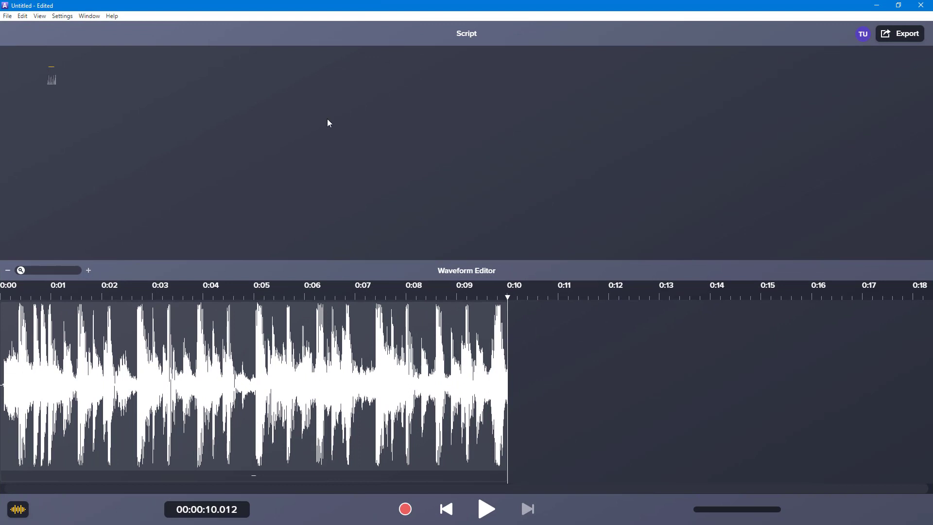